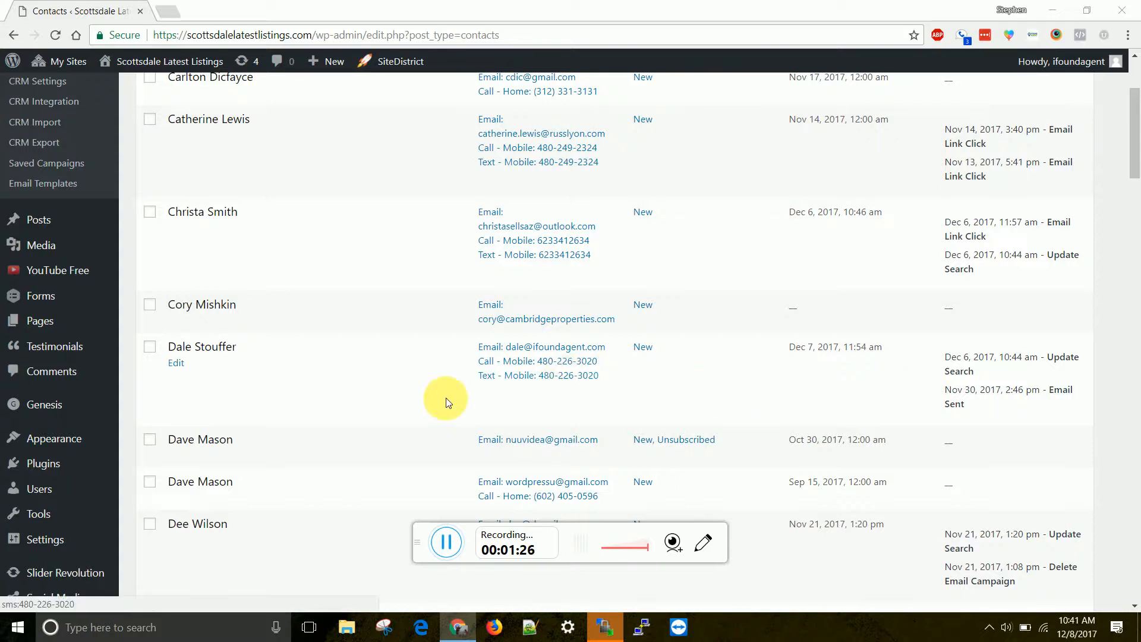
# Step: Examine the Contact Status column of the contacts list for contacts marked Unsubscribed
pyautogui.scroll(3, 718, 203)
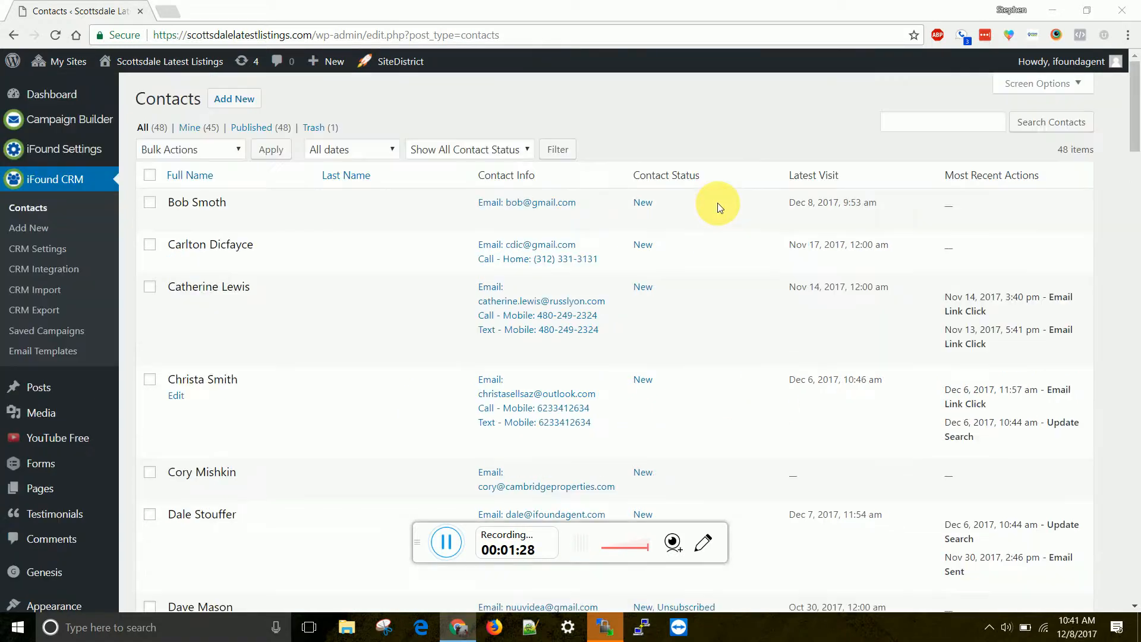
pyautogui.scroll(-1, 718, 203)
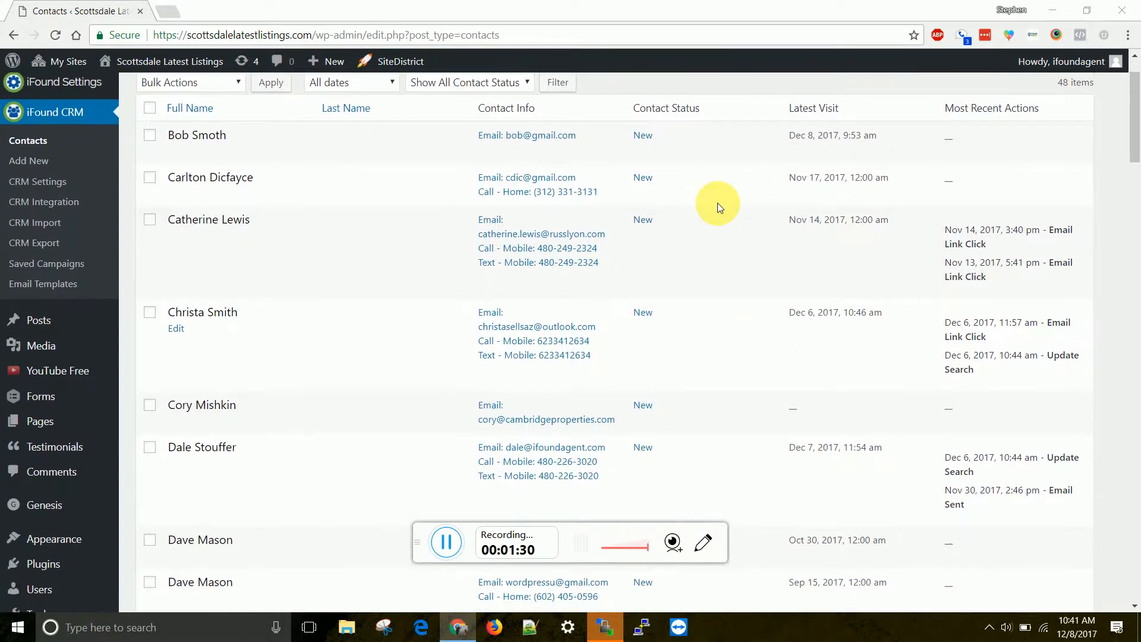
pyautogui.moveTo(633, 108); pyautogui.dragTo(707, 107)
pyautogui.click(684, 224)
pyautogui.scroll(-3, 685, 225)
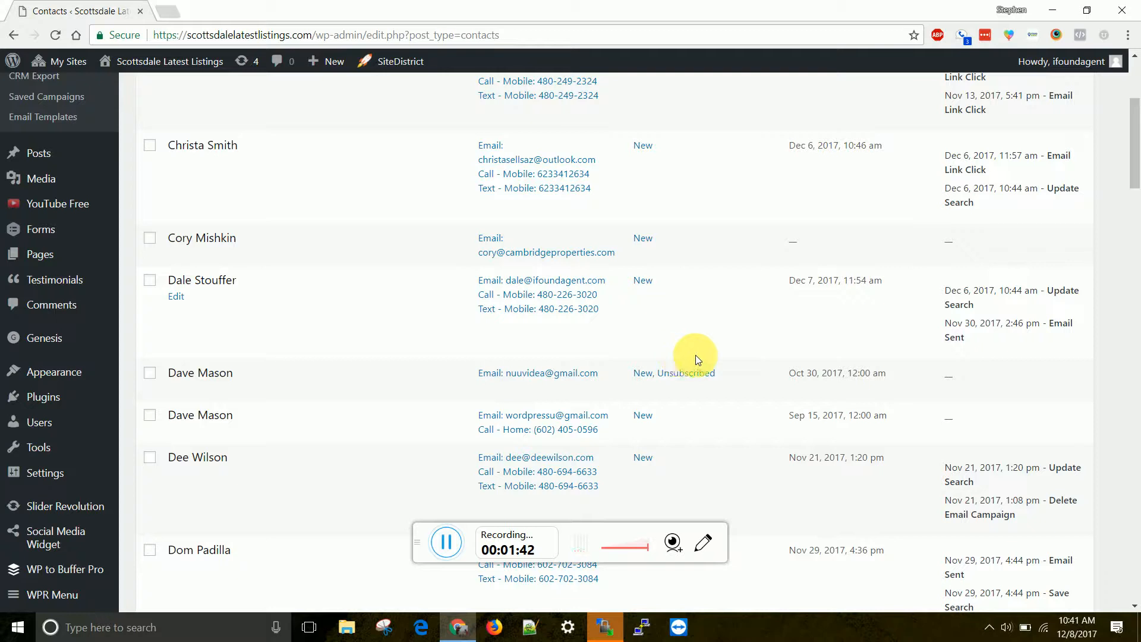
pyautogui.moveTo(716, 374); pyautogui.dragTo(662, 382)
pyautogui.click(718, 383)
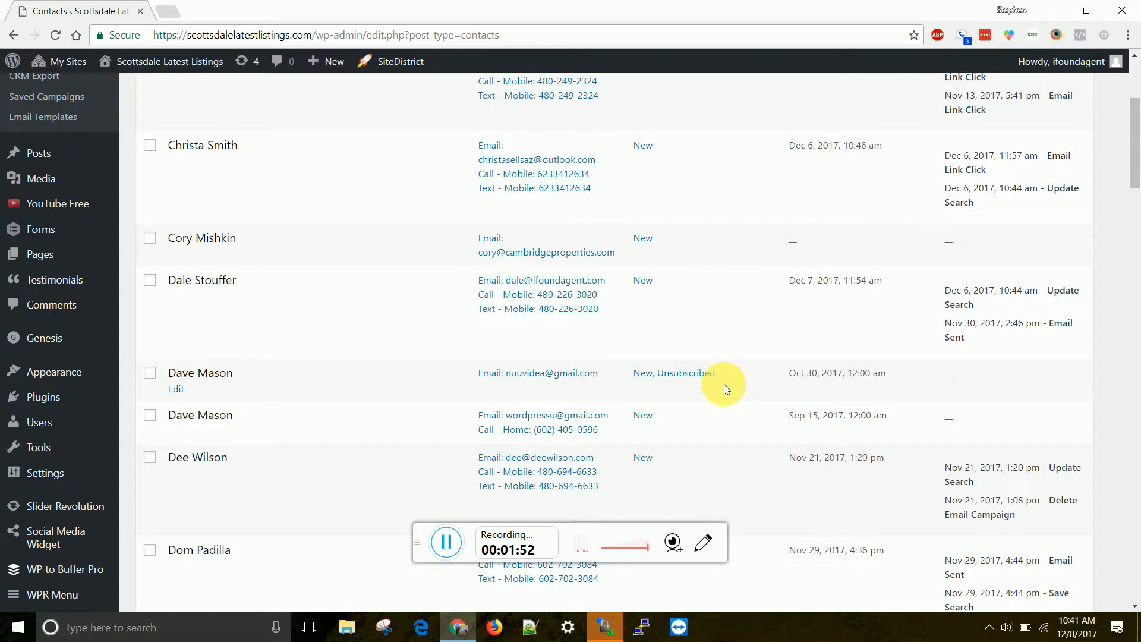
pyautogui.scroll(4, 191, 255)
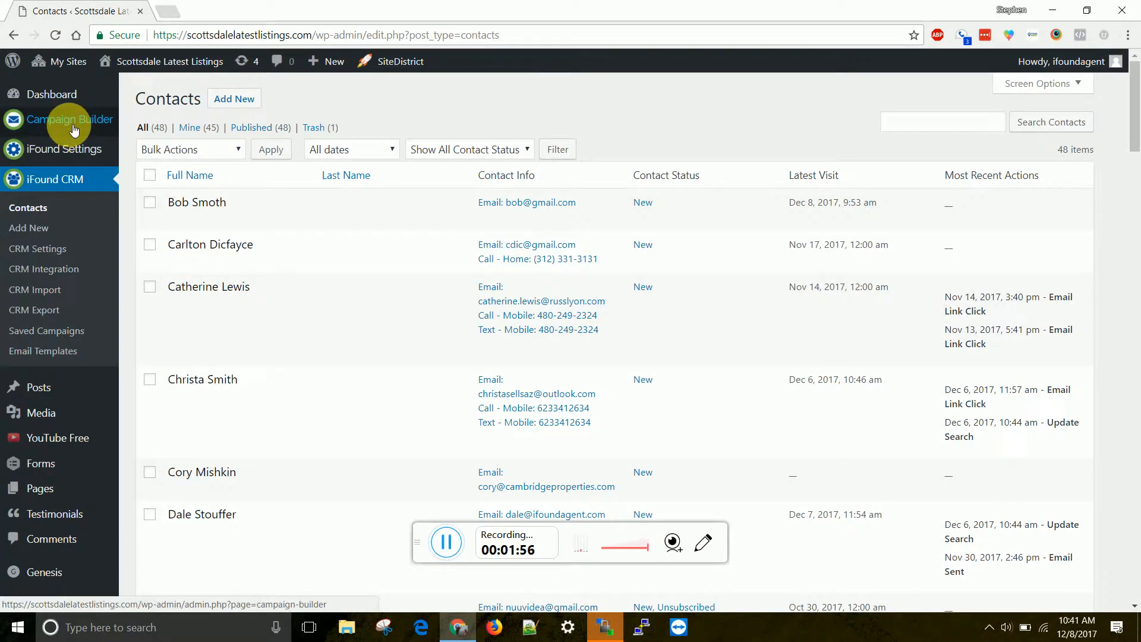
# Step: Open Campaign Builder in a new browser tab, check the contacts list for more unsubscribed contacts, and switch to the new tab
pyautogui.rightClick(74, 129)
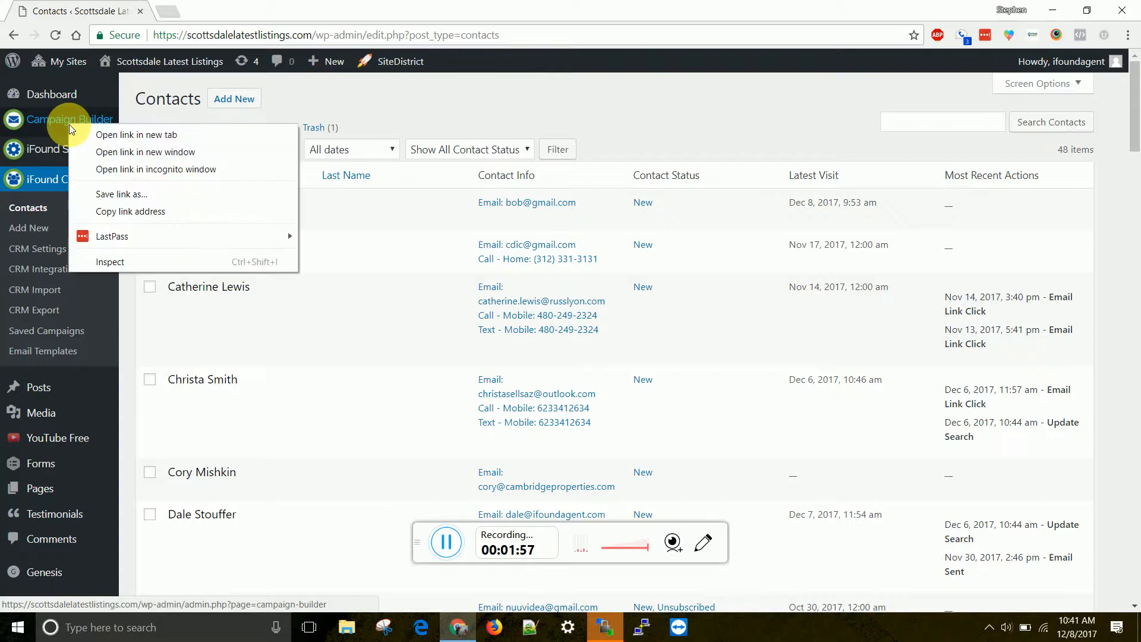
pyautogui.click(98, 137)
pyautogui.scroll(-3, 294, 361)
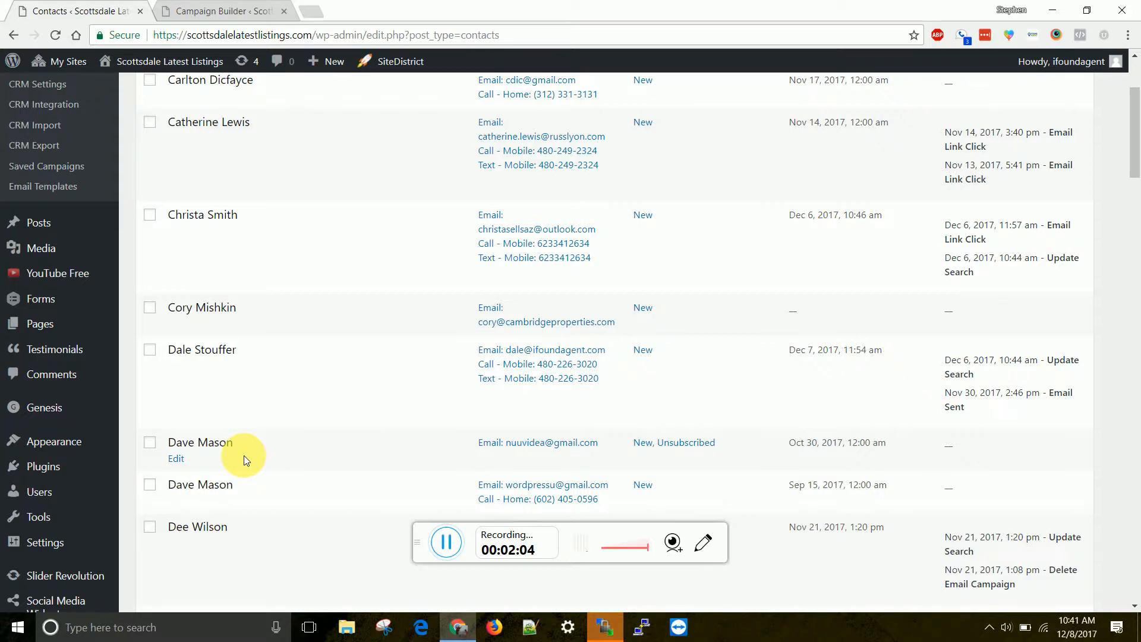
pyautogui.scroll(-1, 287, 478)
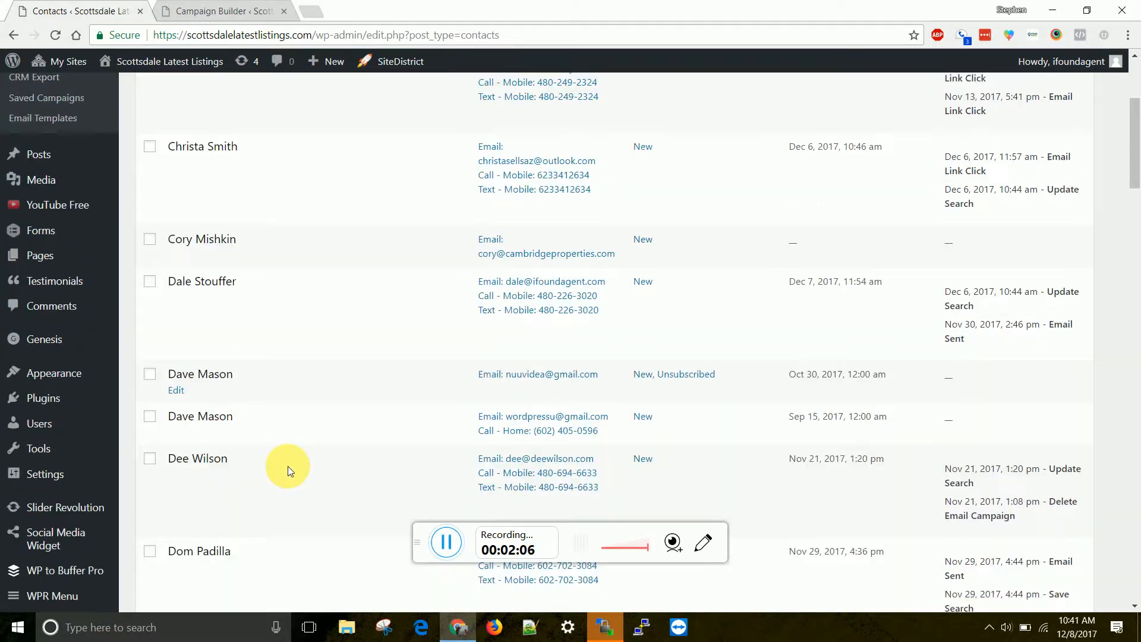
pyautogui.scroll(-4, 288, 467)
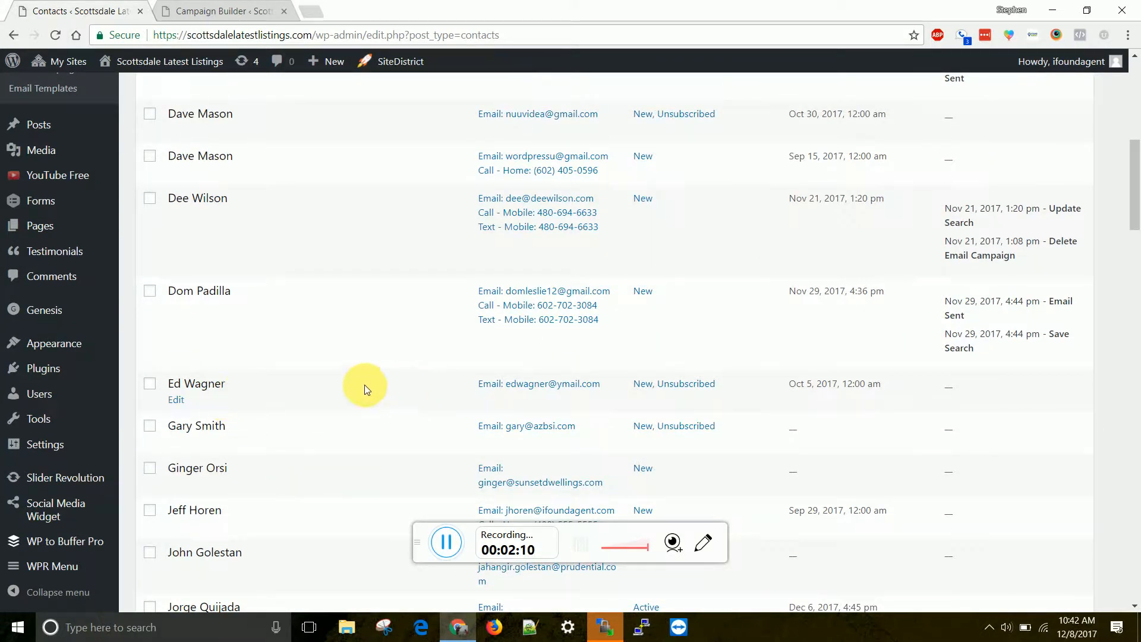
pyautogui.click(207, 6)
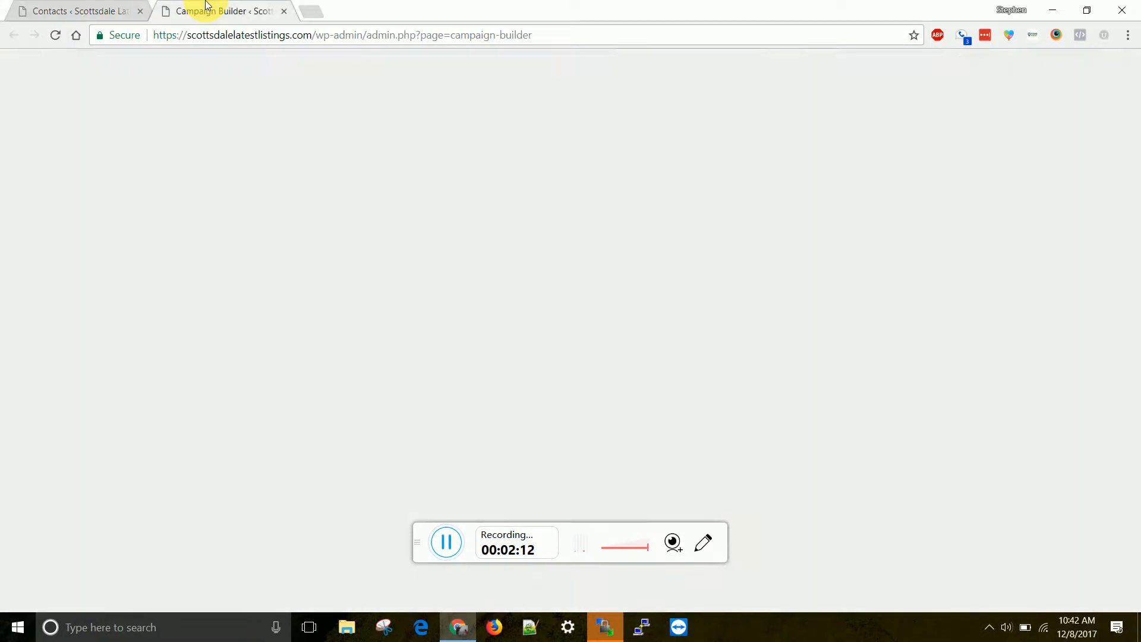
# Step: Search the campaign's Contact field for two unsubscribed contacts, one after the other, by first name
pyautogui.click(336, 173)
pyautogui.write('ed')
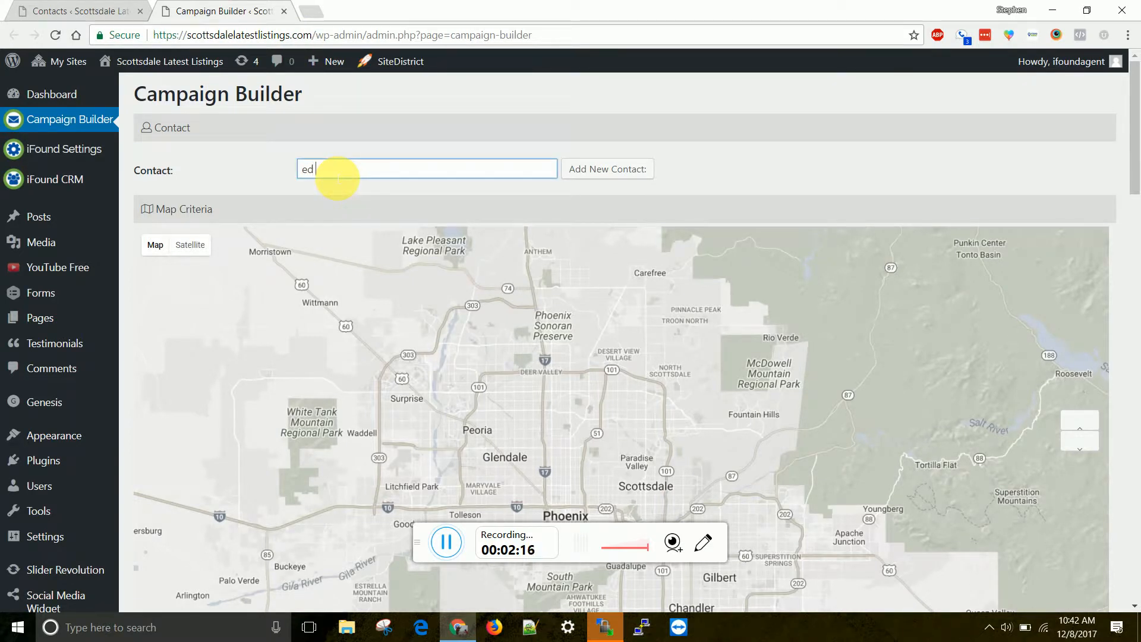
pyautogui.press('BackSpace')
pyautogui.press('BackSpace')
pyautogui.press('BackSpace')
pyautogui.write('dave')
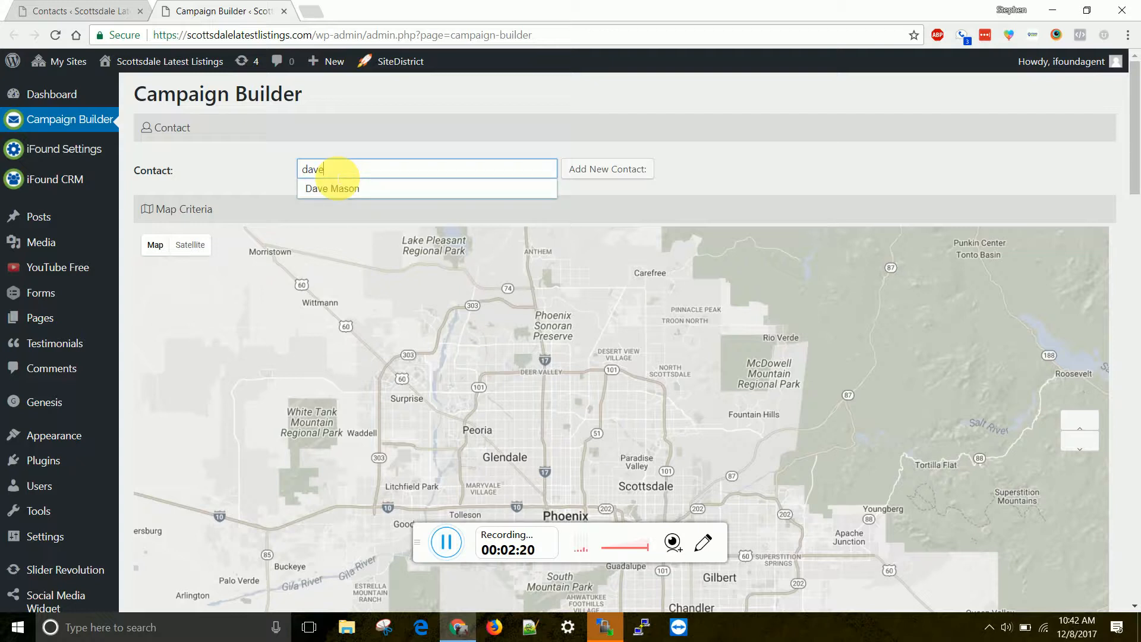
# Step: Search the campaign's Contact field by an unsubscribed contact's last name and recheck that contact in the contacts list
pyautogui.press('BackSpace')
pyautogui.press('BackSpace')
pyautogui.press('BackSpace')
pyautogui.press('BackSpace')
pyautogui.write('wag')
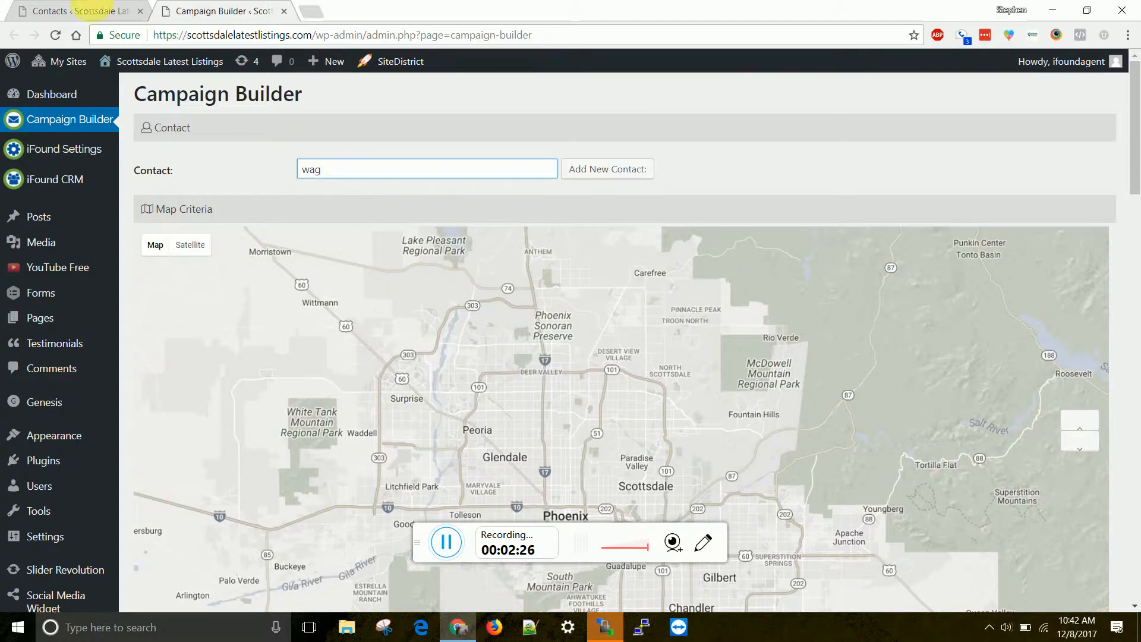
pyautogui.click(68, 10)
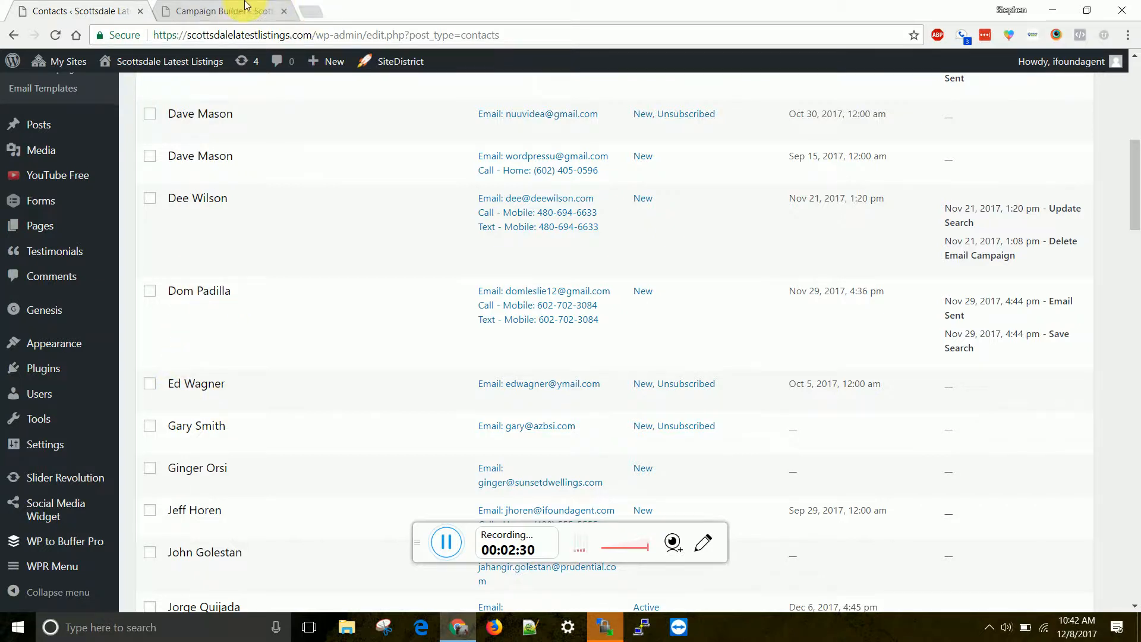
pyautogui.click(228, 11)
# Step: Search the campaign's Contact field by the first name of a contact who is not unsubscribed
pyautogui.press('BackSpace')
pyautogui.press('BackSpace')
pyautogui.write('dom')
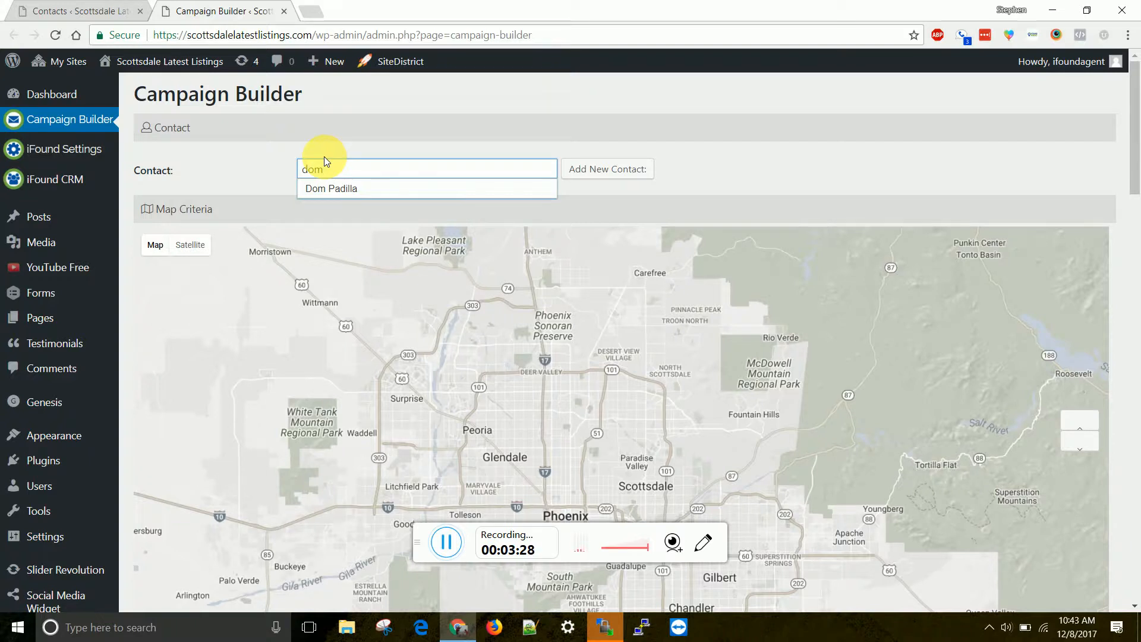
# Step: Return to the iFound CRM contacts list and open the first contact marked New, Unsubscribed for editing
pyautogui.moveTo(84, 191)
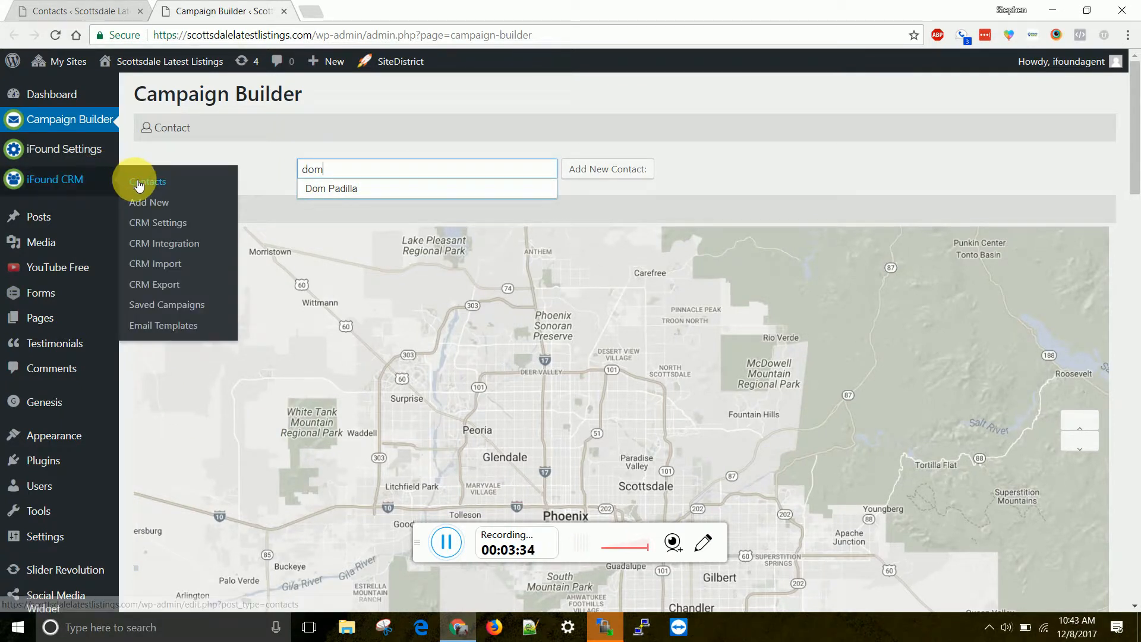
pyautogui.click(137, 184)
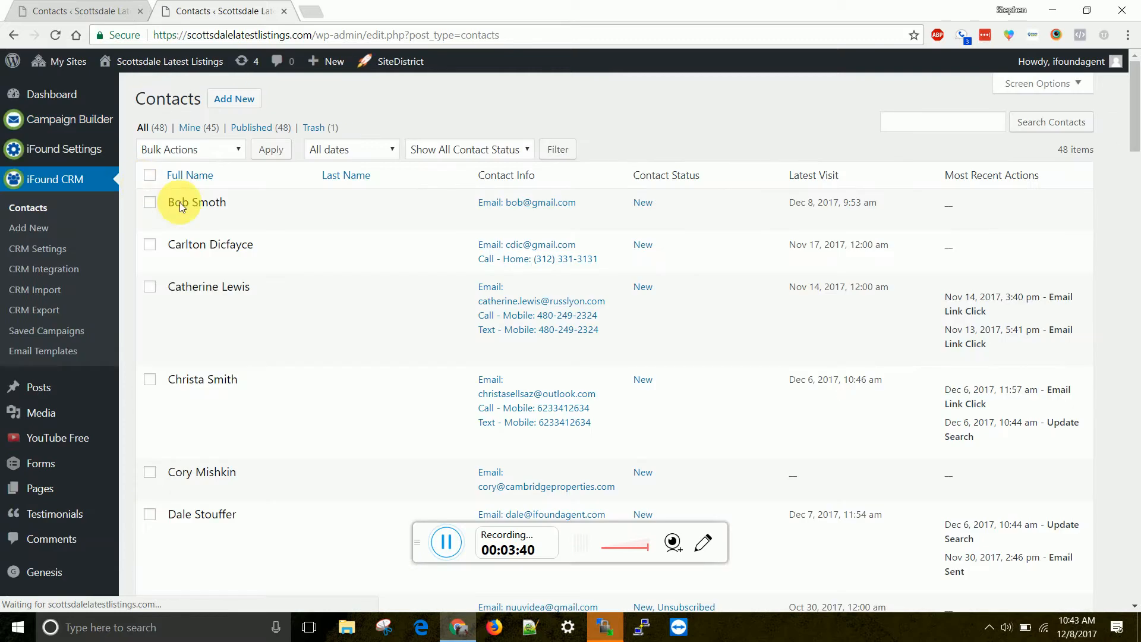
pyautogui.scroll(-2, 401, 388)
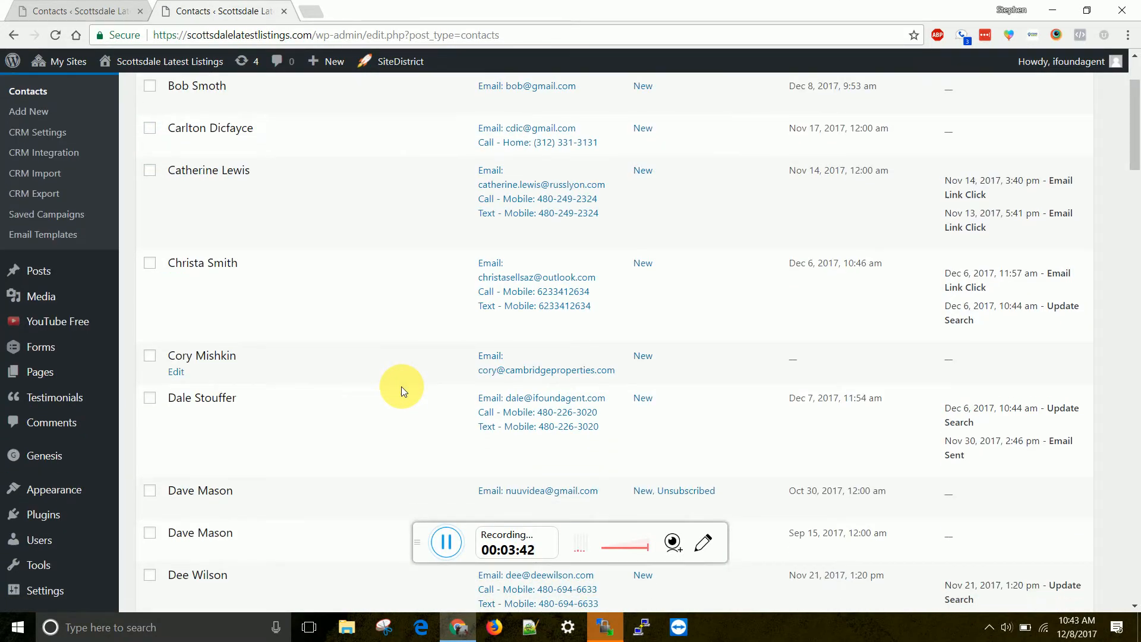
pyautogui.scroll(-2, 402, 388)
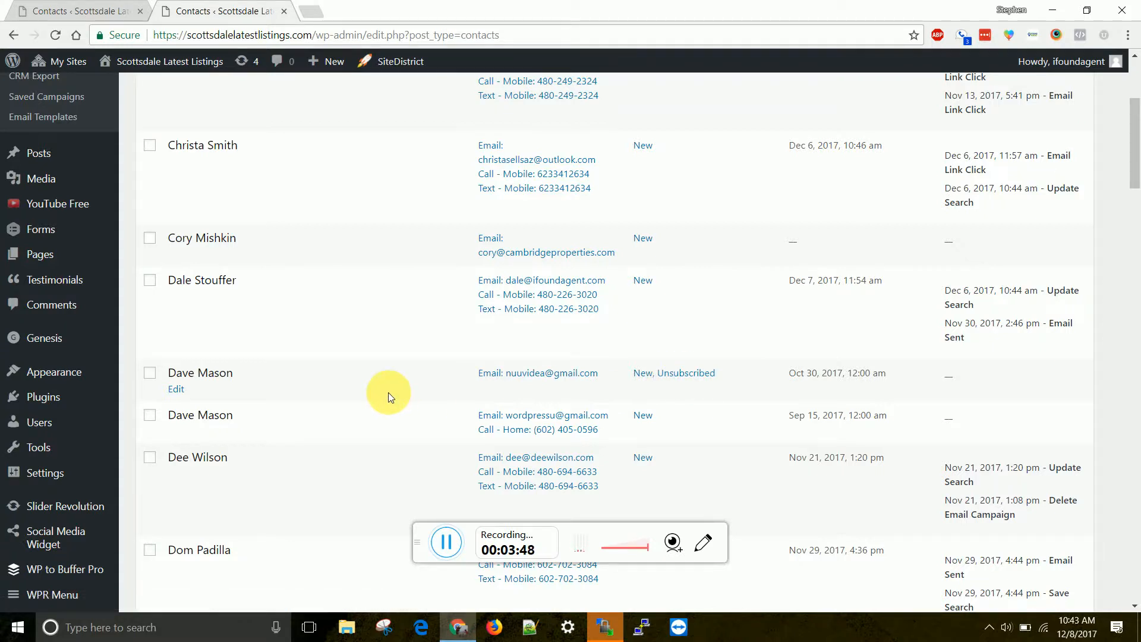
pyautogui.click(170, 389)
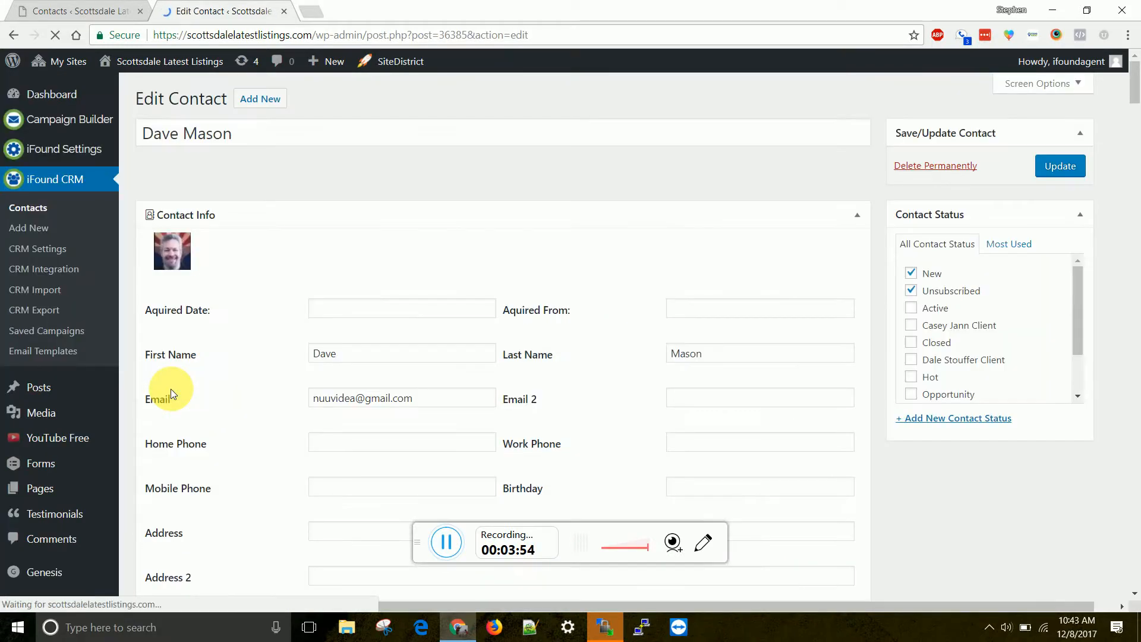
# Step: Remove the Unsubscribed status from the contact, keeping New selected, and update the contact record
pyautogui.scroll(-3, 170, 388)
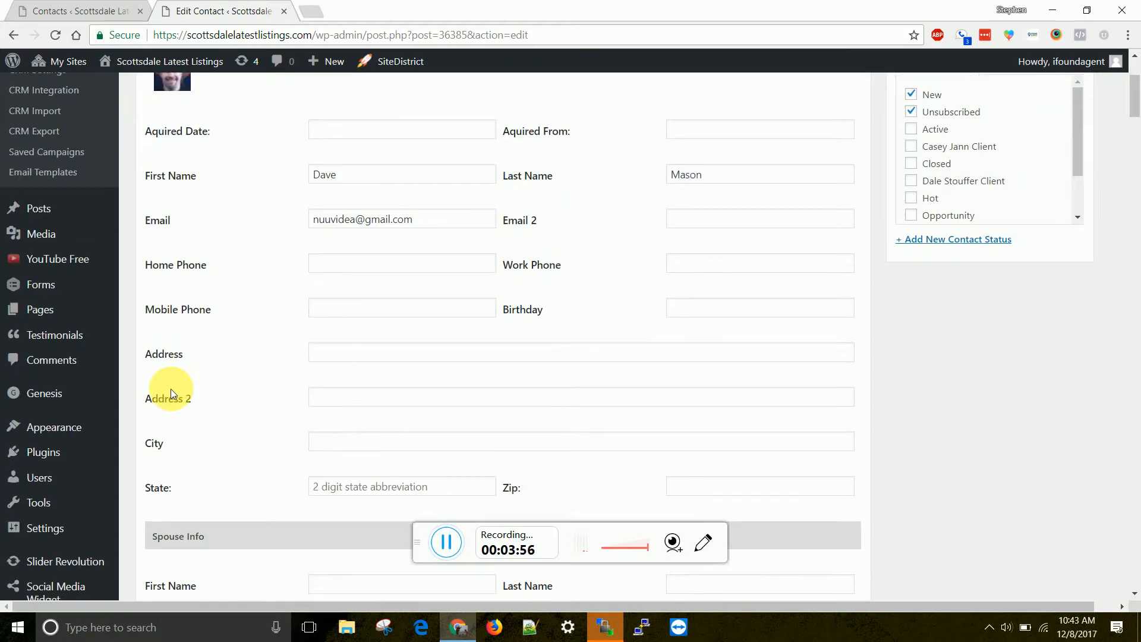
pyautogui.scroll(-3, 169, 388)
pyautogui.scroll(5, 170, 388)
pyautogui.scroll(-6, 171, 391)
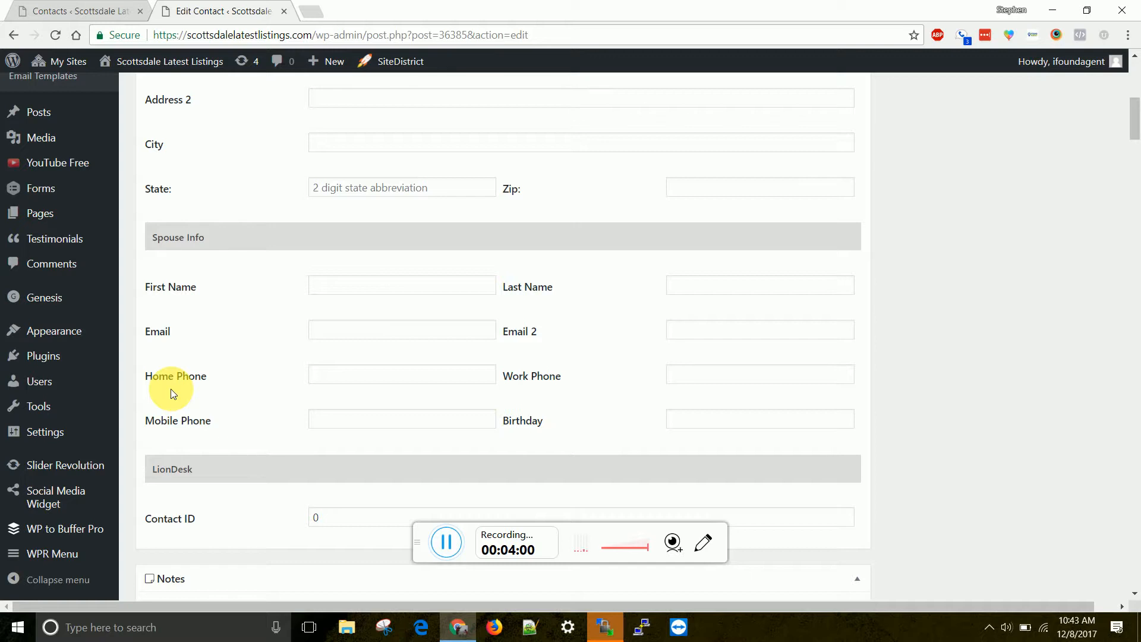
pyautogui.scroll(8, 170, 388)
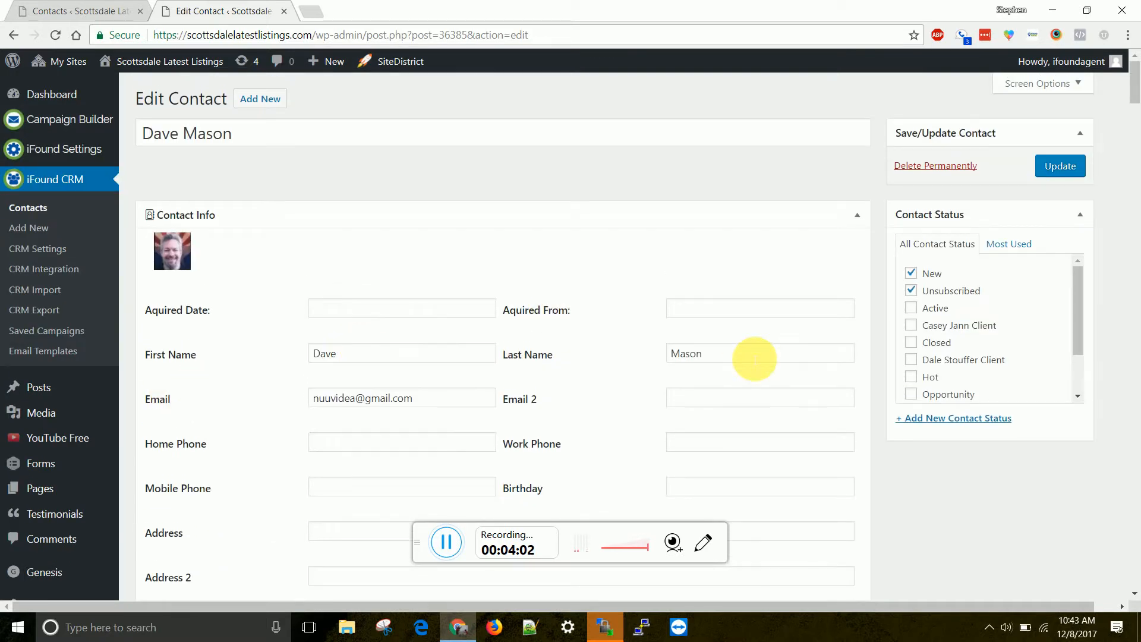
pyautogui.click(918, 295)
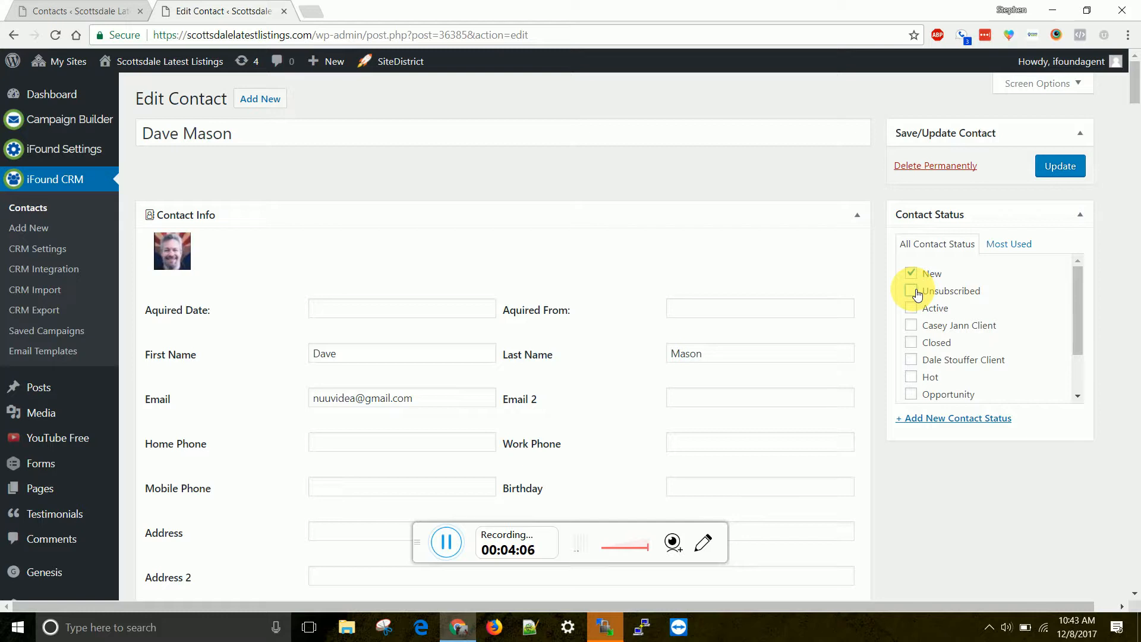
pyautogui.rightClick(1073, 166)
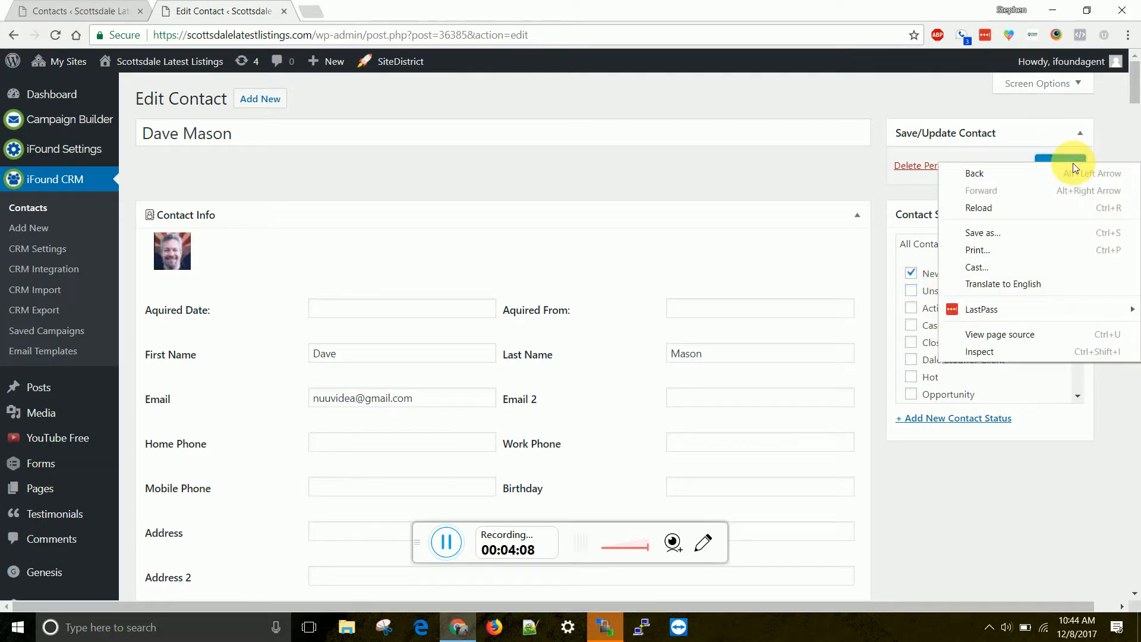
pyautogui.click(1062, 161)
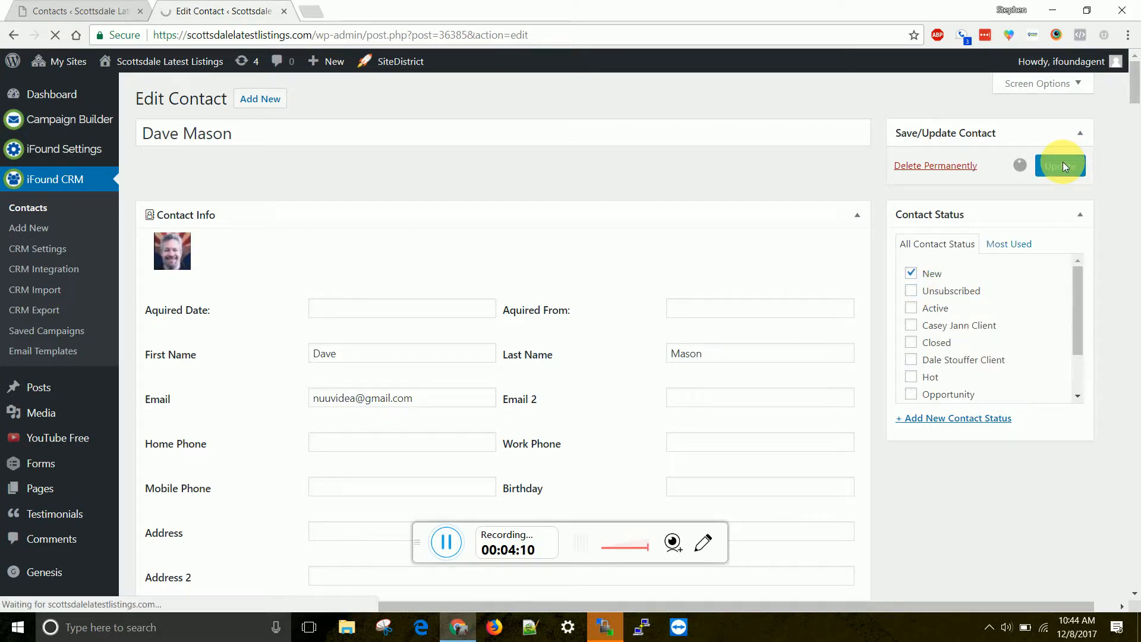